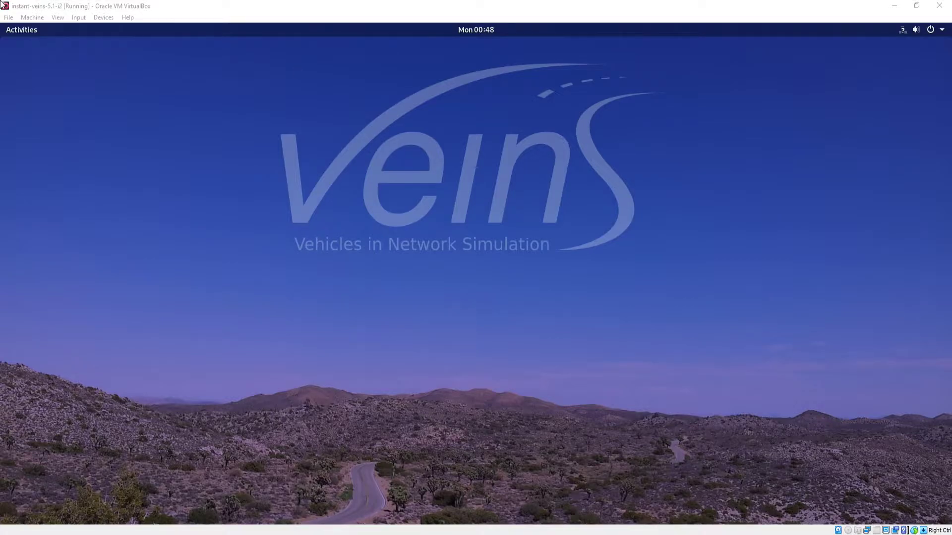
Open Terminator, cd to src/veins/bin, and run 'python veins_launchd -vv -c sumo-gui'.
click(21, 30)
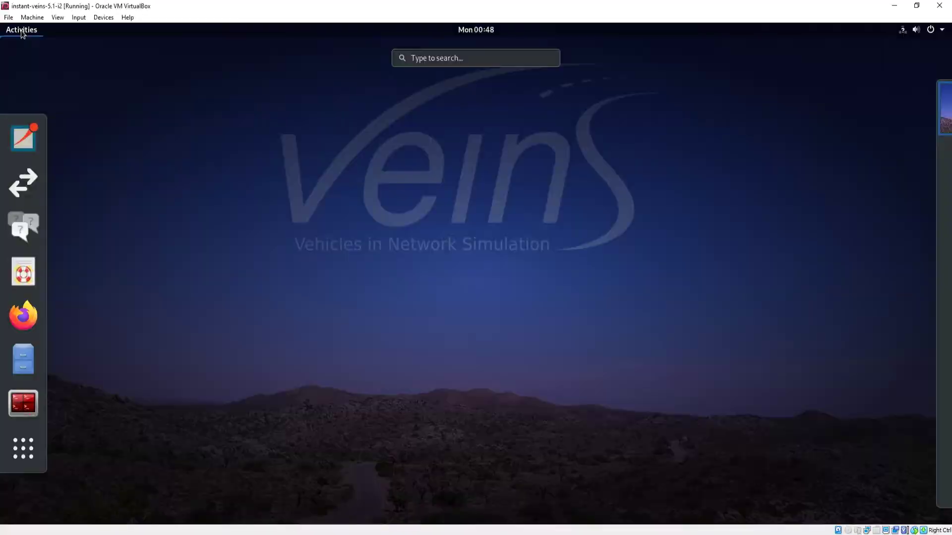
click(29, 403)
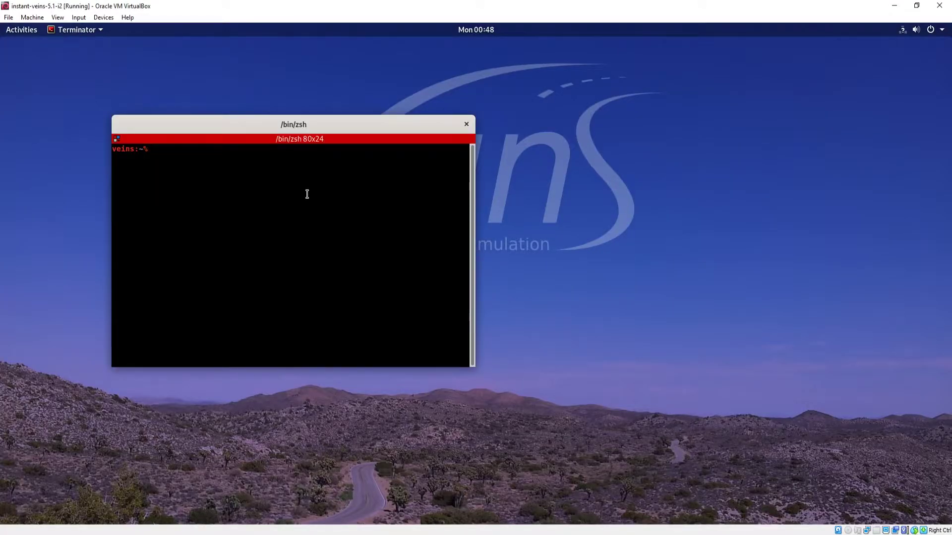
text(cd src/veins/bin)
key(Return)
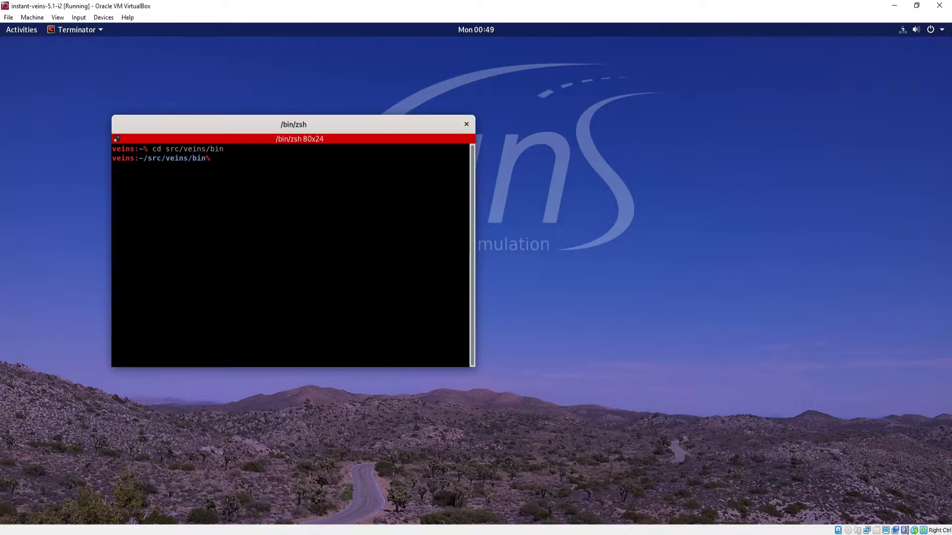
text(python veins_launchd -vv -)
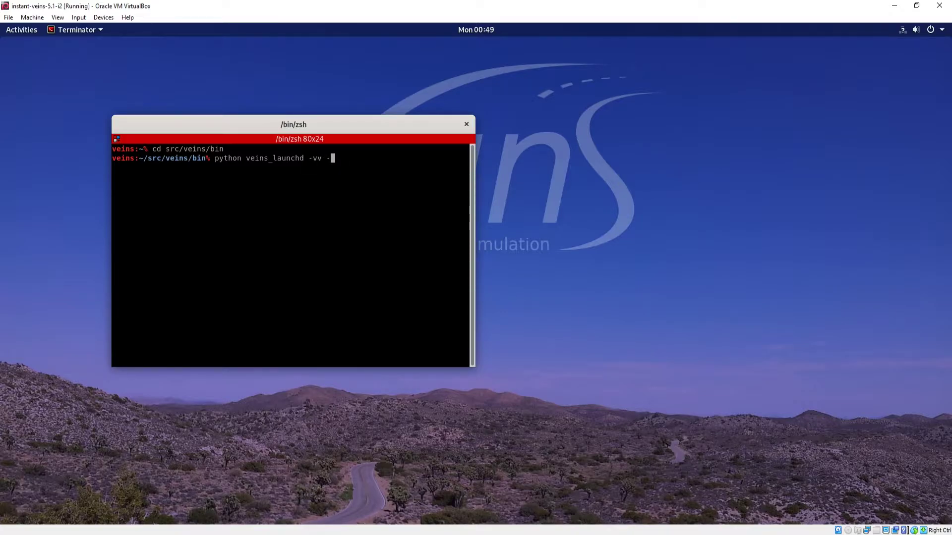
text(c sumo-gui)
key(Return)
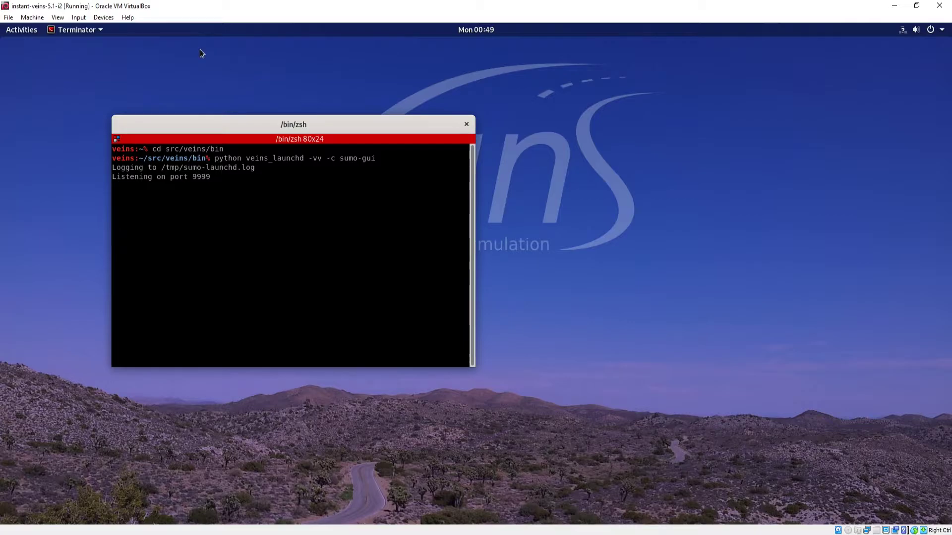
Move the launcher terminal to the upper right and start the OMNeT++ IDE from Activities.
drag(255, 130, 667, 79)
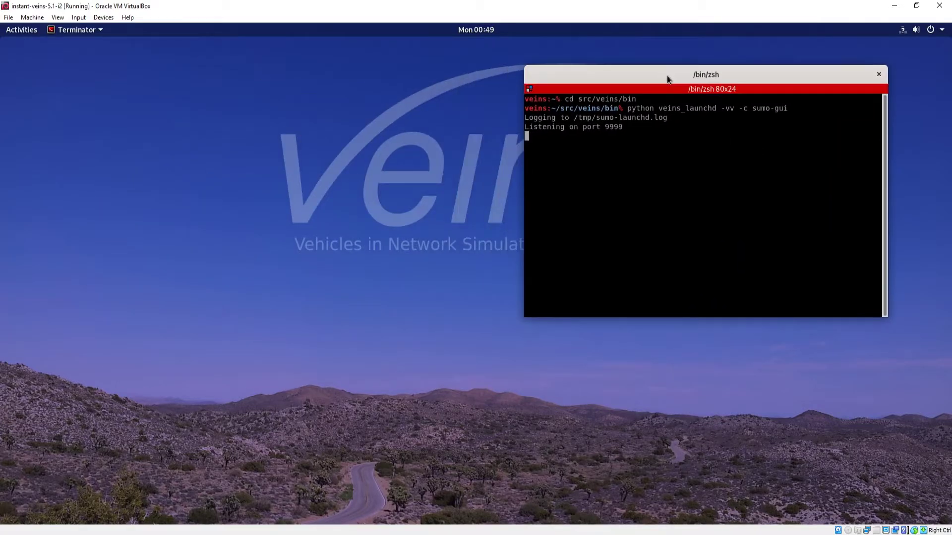
click(16, 31)
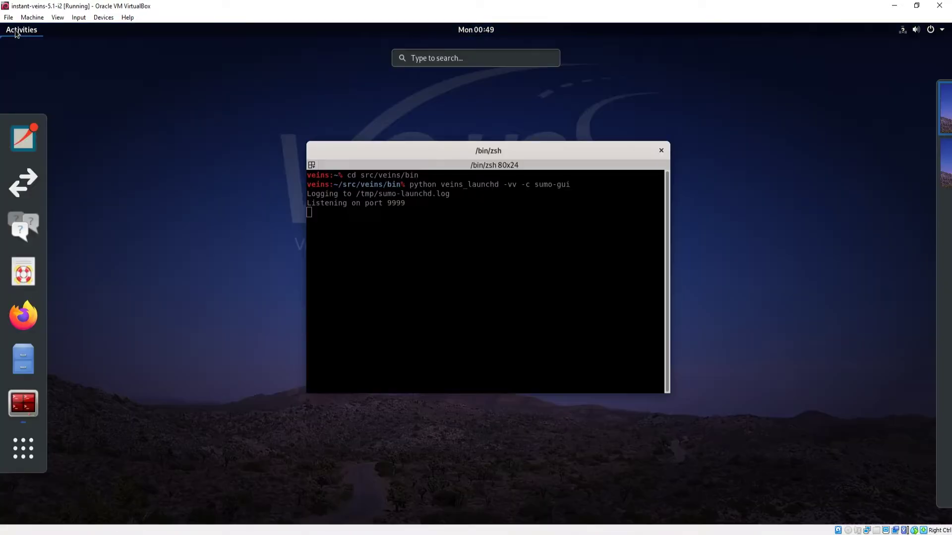
click(25, 141)
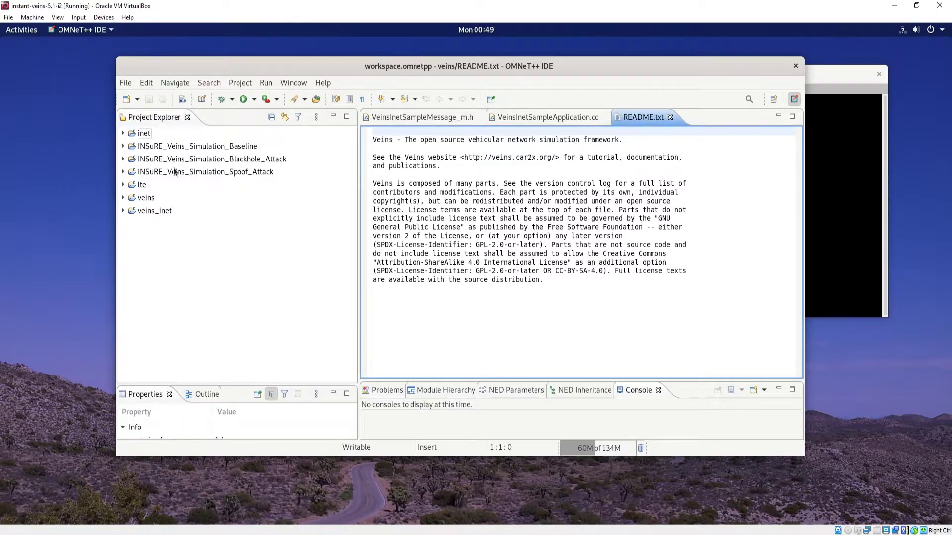
Maximize the IDE and run veins_inet/examples/veins_inet/omnetpp.ini as an OMNeT++ Simulation.
double_click(538, 69)
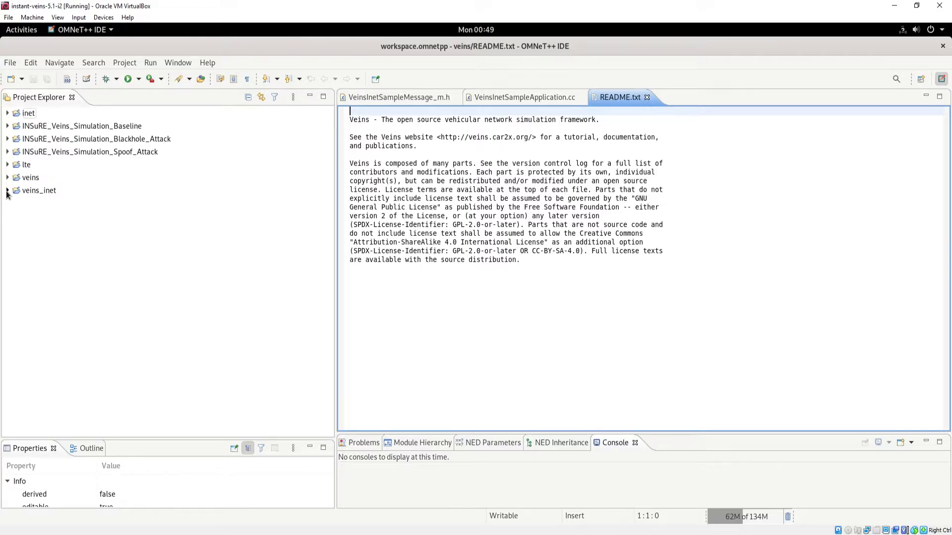
click(8, 191)
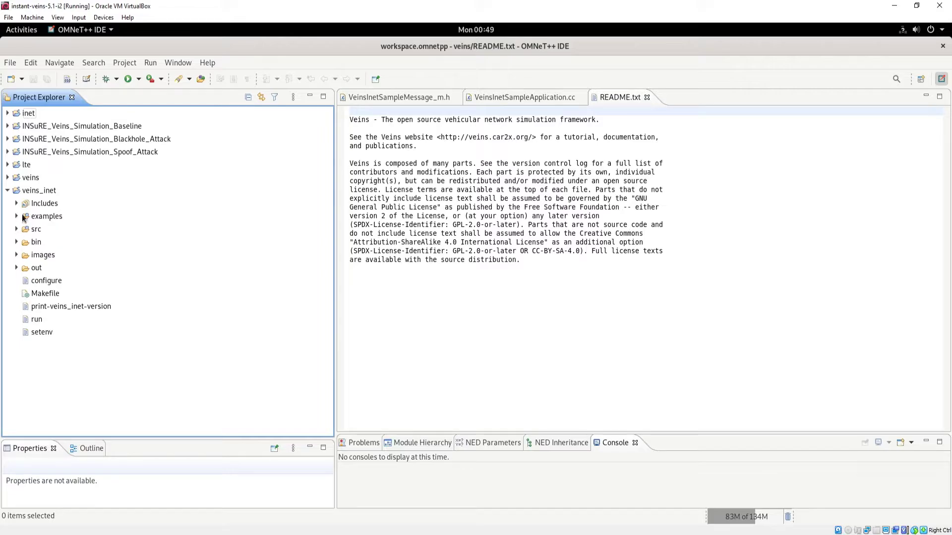
click(16, 217)
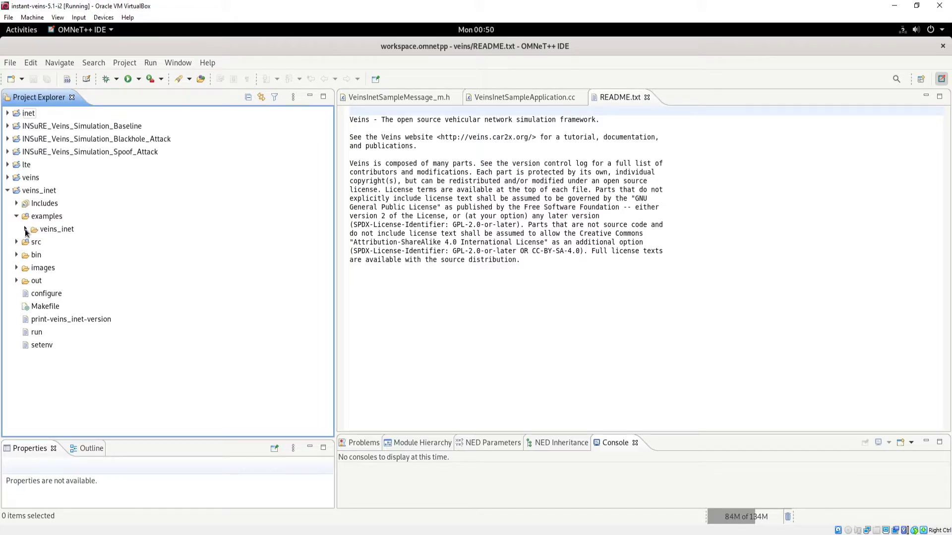
click(25, 230)
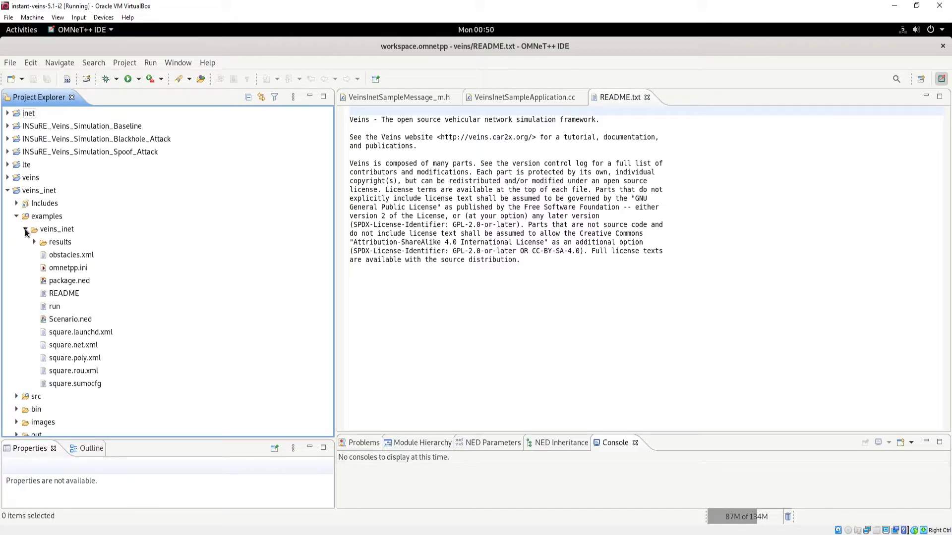
right_click(75, 272)
mouse_move(156, 419)
click(276, 419)
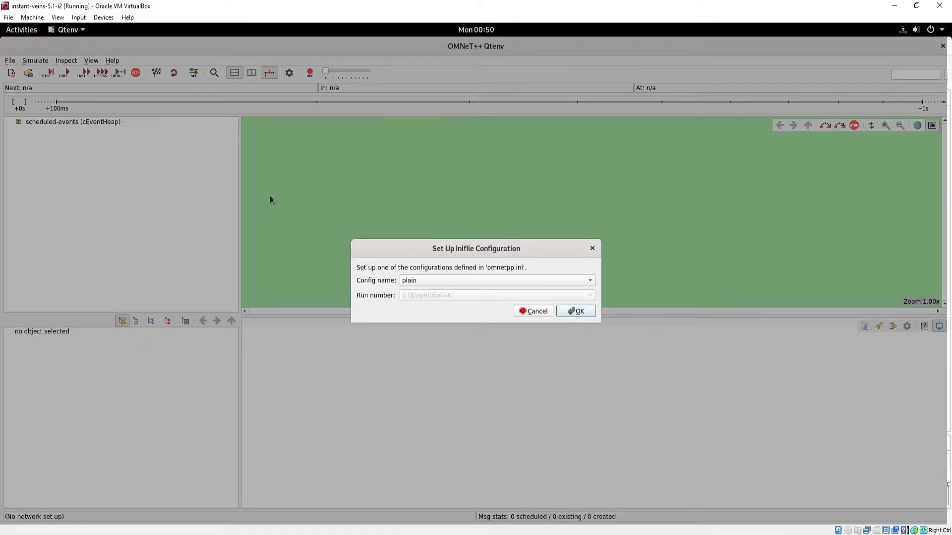
Accept the 'plain' configuration, enlarge the network canvas, and run the simulation.
click(576, 312)
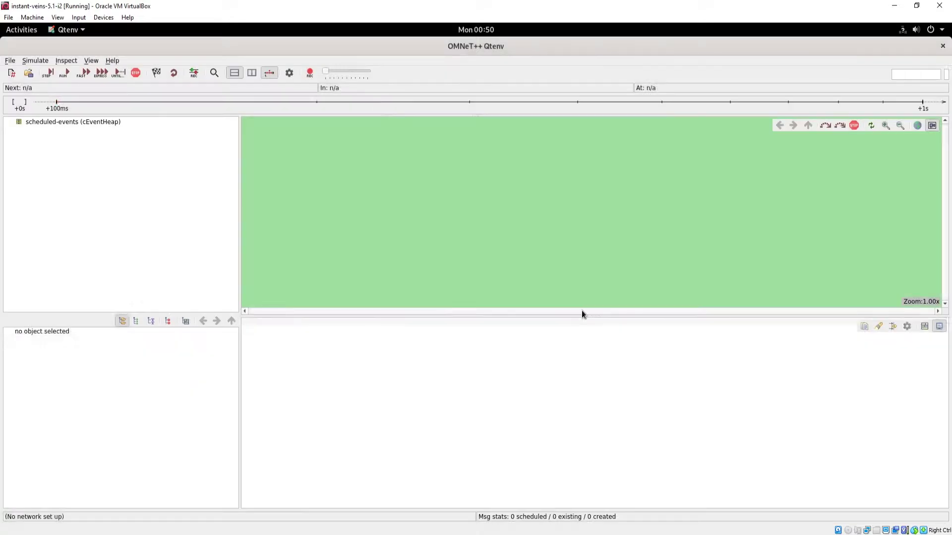
drag(589, 316, 577, 422)
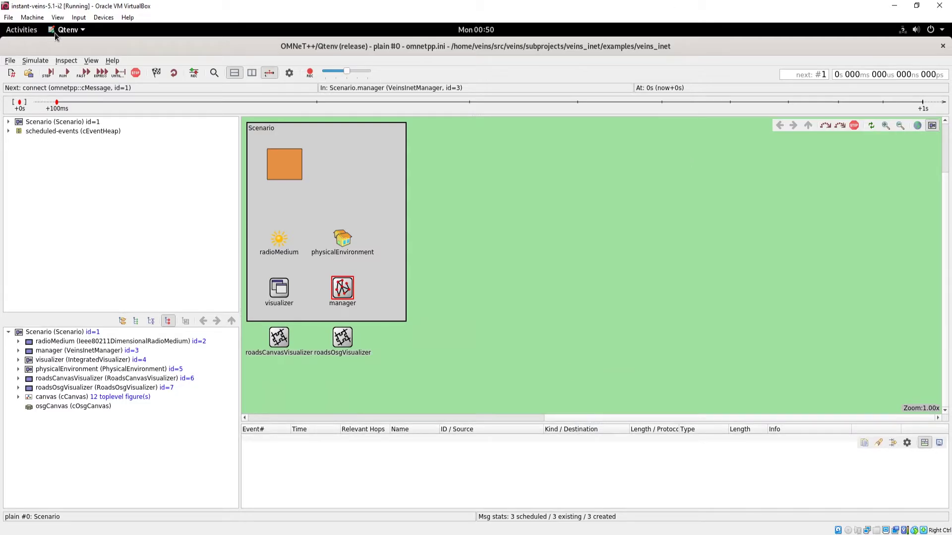
click(67, 79)
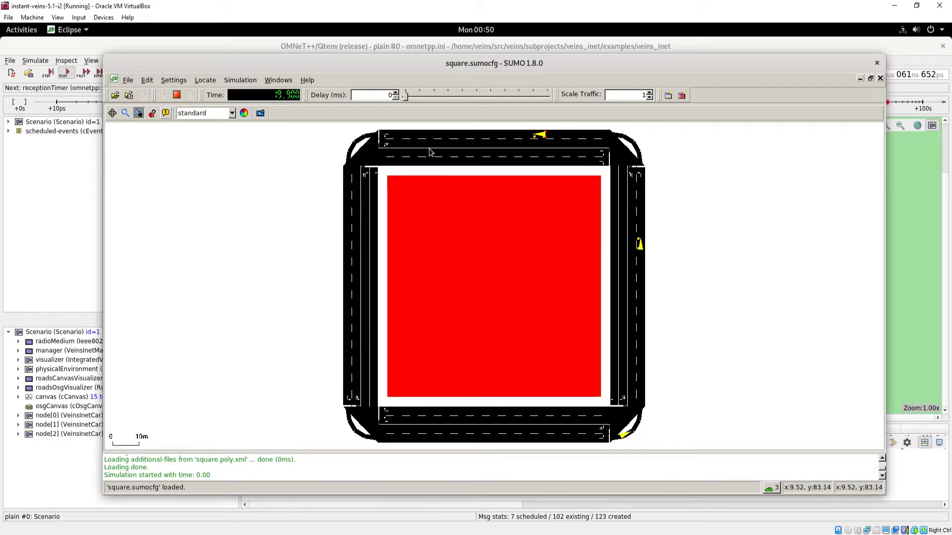
Move SUMO down and toggle Qtenv's network view to 3D and back to 2D.
drag(515, 62, 521, 332)
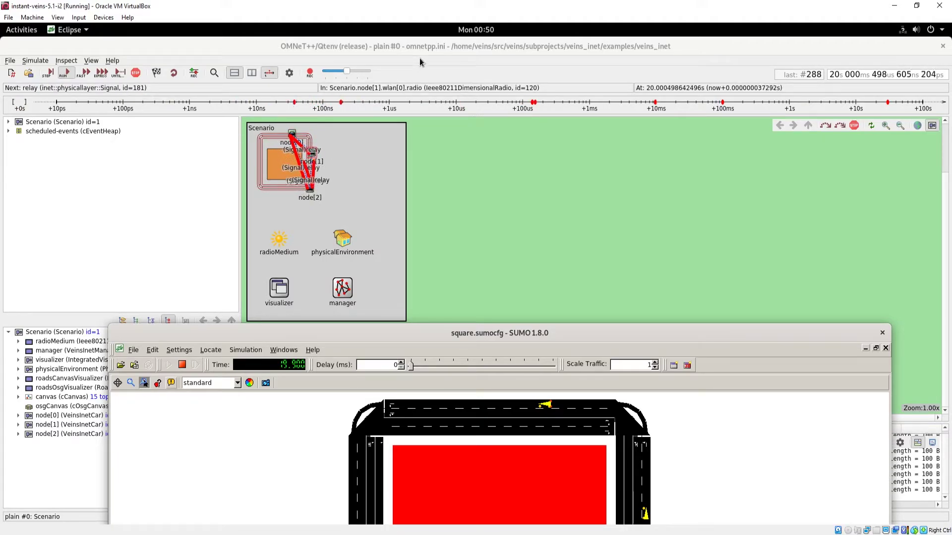
click(918, 126)
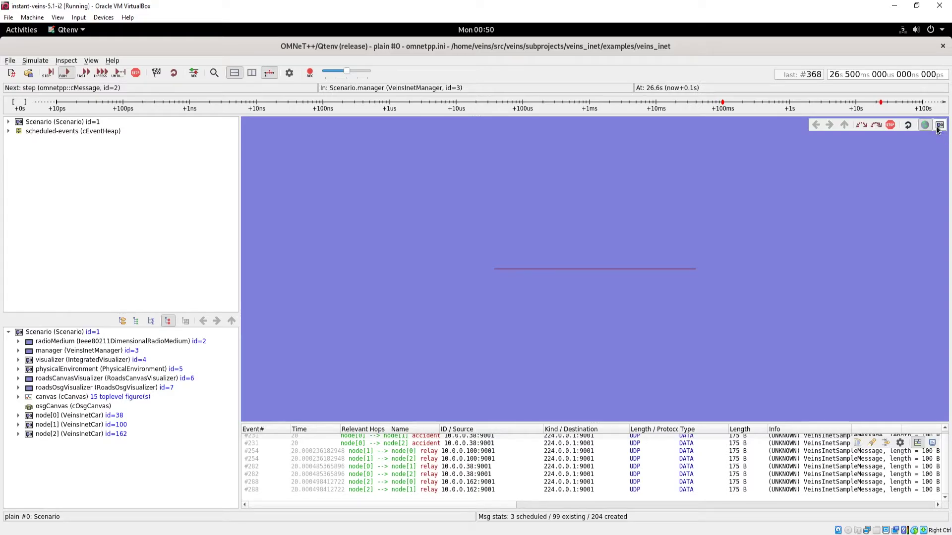
click(938, 125)
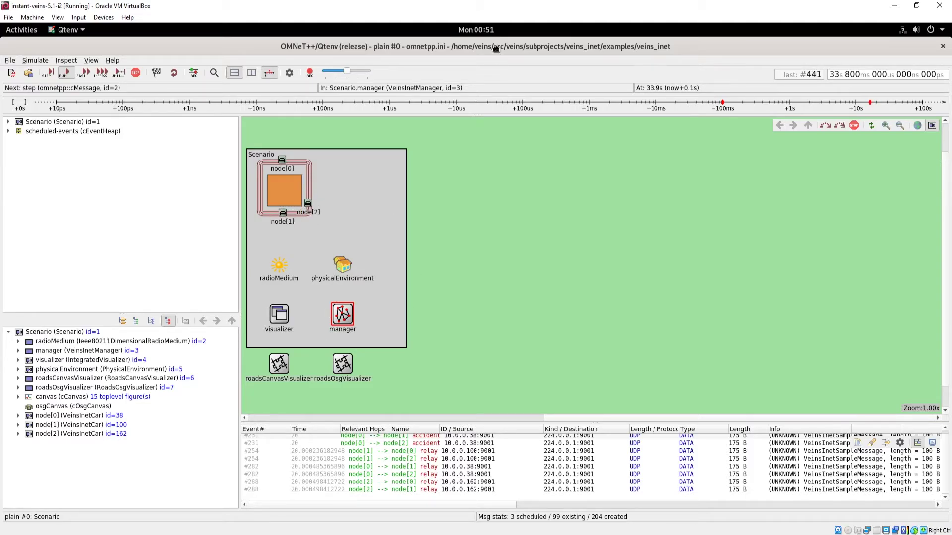
Rearrange the Qtenv and IDE windows lower on the screen.
drag(495, 56, 496, 146)
drag(550, 46, 553, 212)
drag(584, 151, 613, 509)
Restack the windows so Qtenv sits above SUMO while the square simulation runs.
click(359, 350)
drag(132, 290, 109, 73)
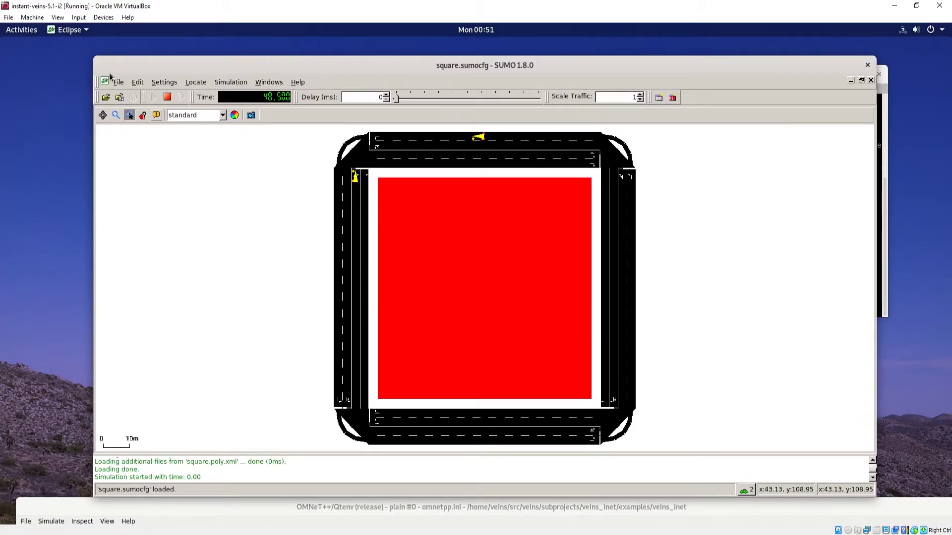
drag(56, 504, 58, 69)
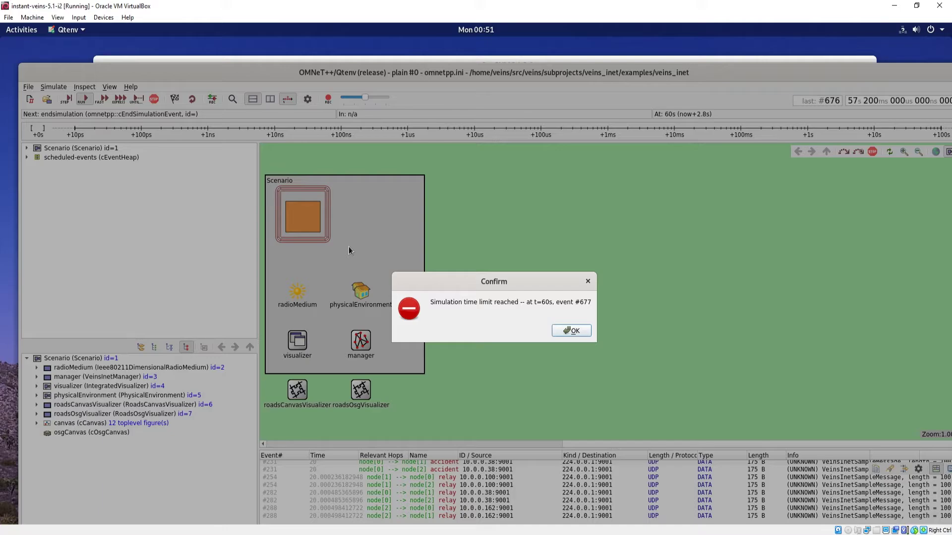
Dismiss the 60 s time-limit message, check SUMO, then raise Qtenv again.
click(572, 331)
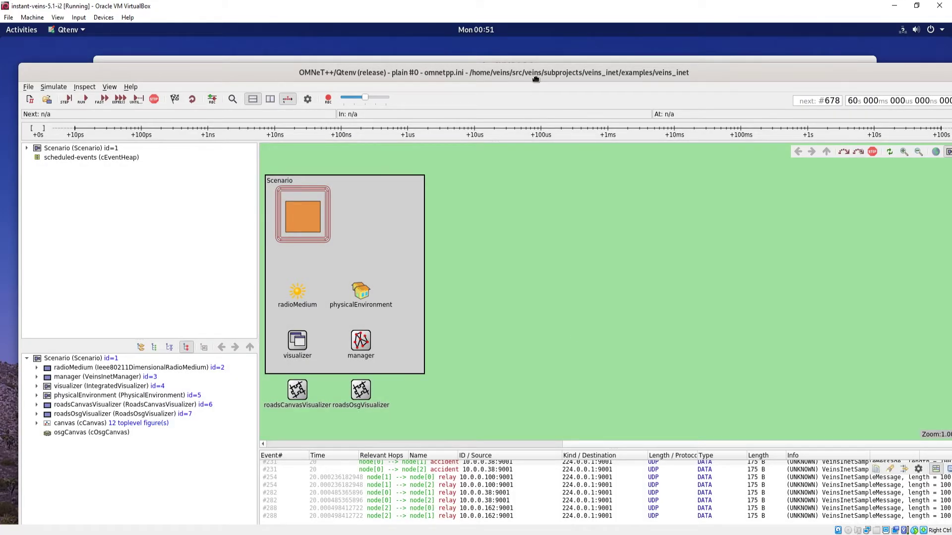
drag(535, 79, 550, 268)
click(573, 96)
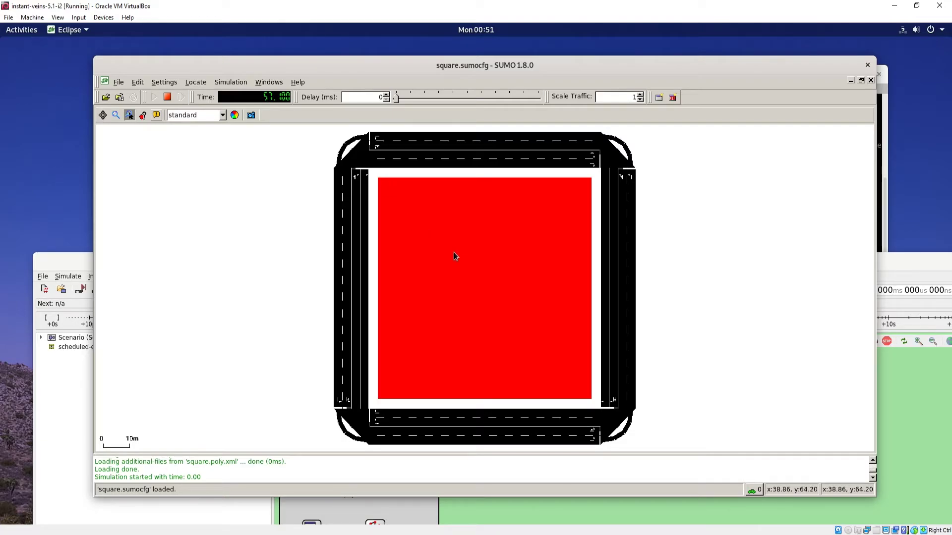
click(867, 66)
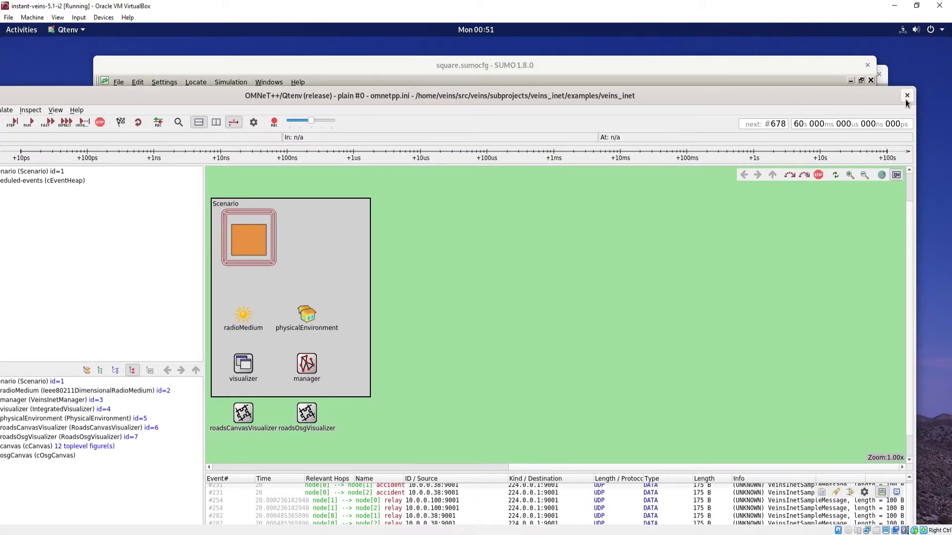
Close the finished square simulation and run veins/examples/veins/omnetpp.ini as an OMNeT++ Simulation.
click(907, 96)
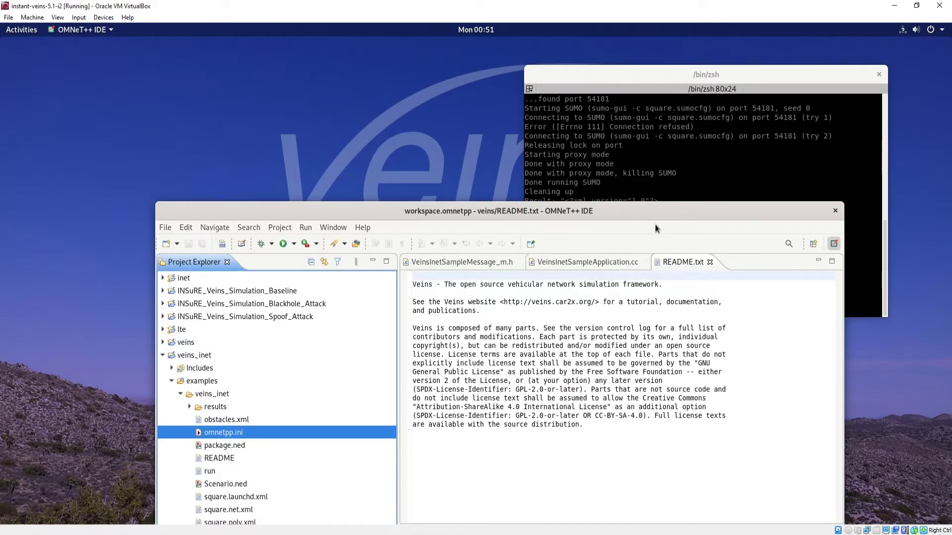
double_click(656, 208)
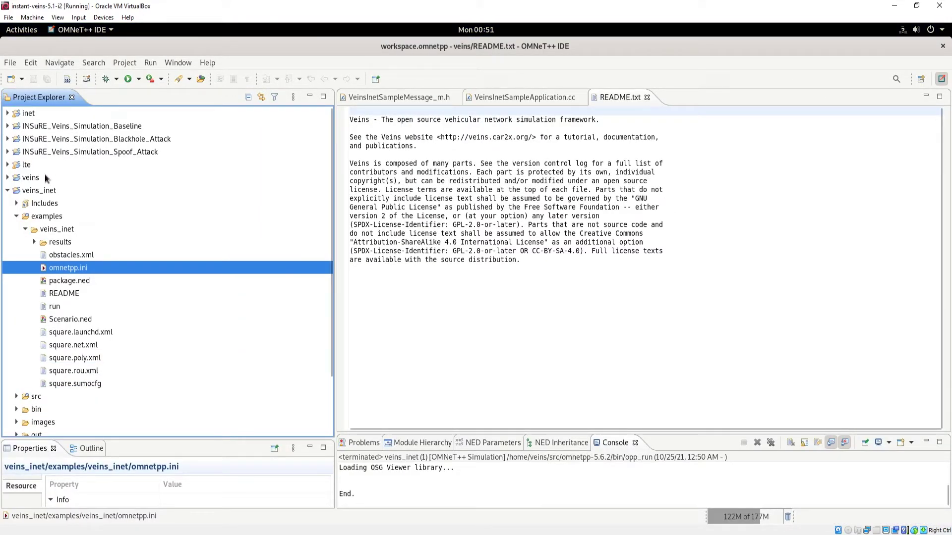
click(8, 178)
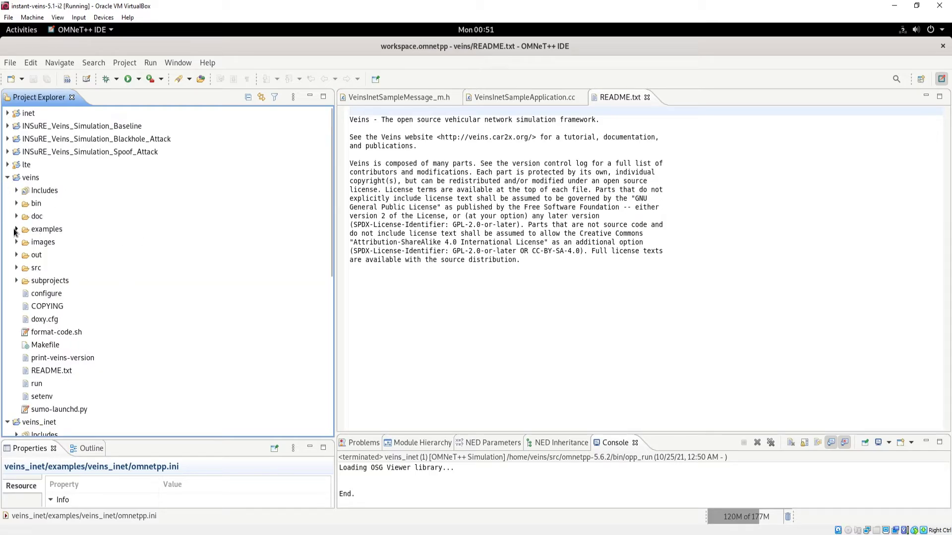
click(16, 230)
click(25, 242)
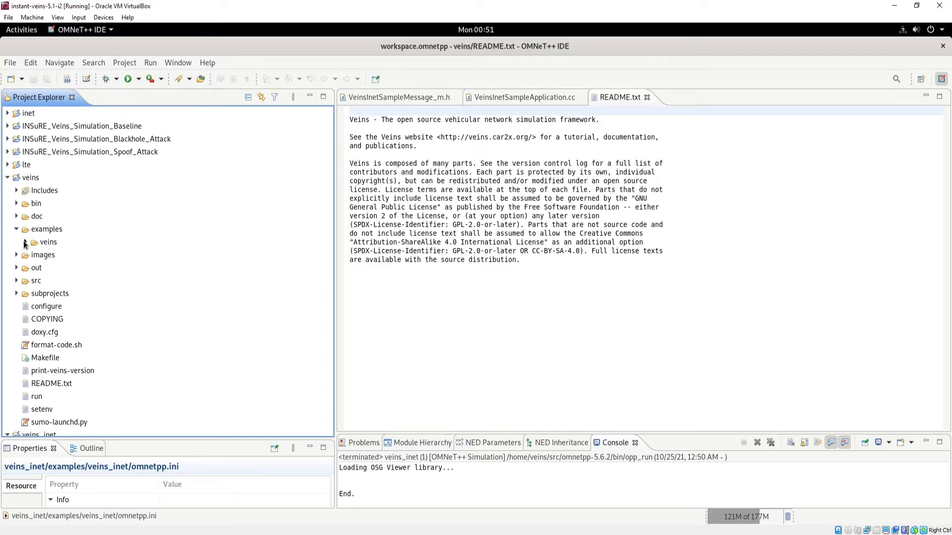
scroll(90, 286, down, 1)
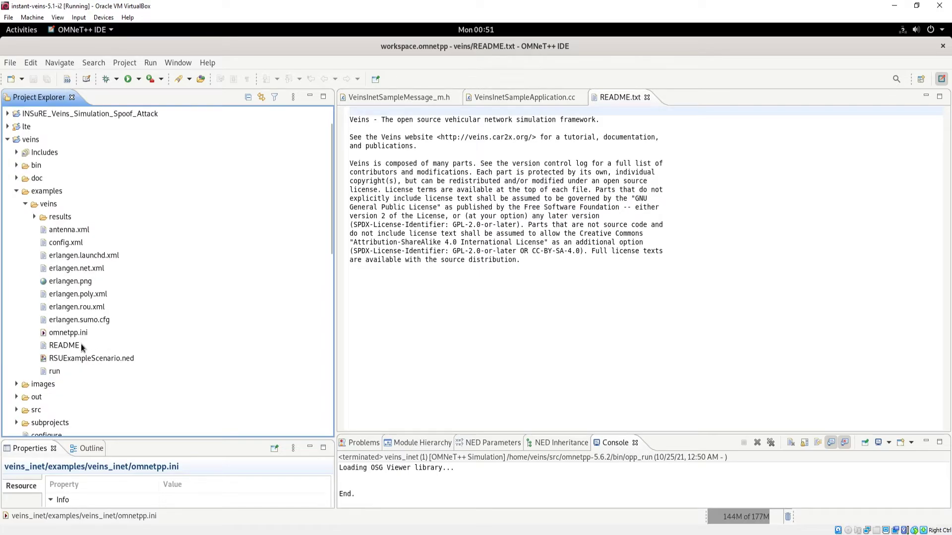
right_click(65, 333)
mouse_move(156, 419)
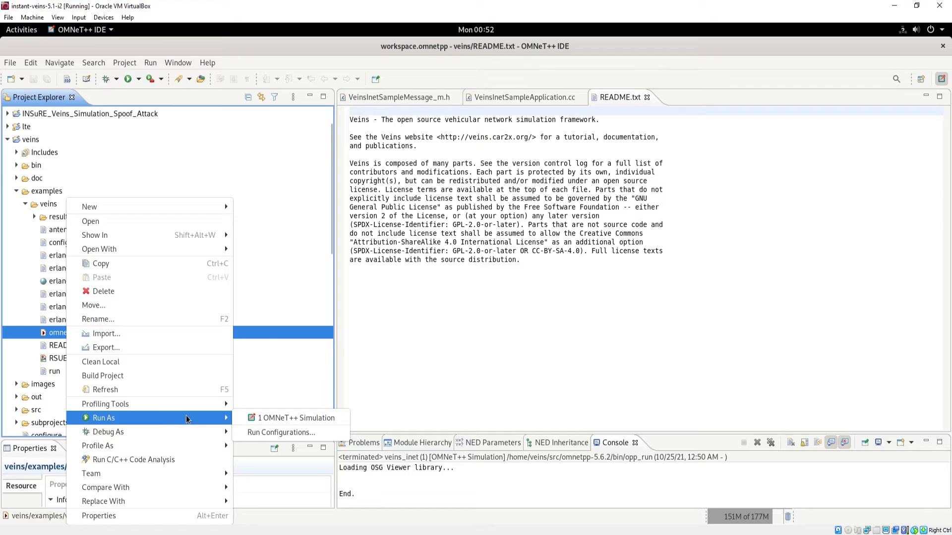
click(270, 418)
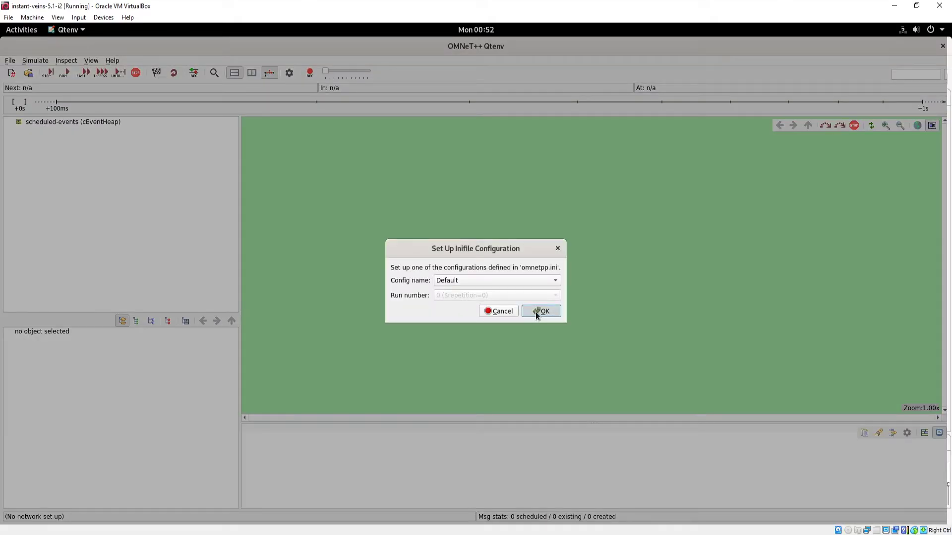
Accept the Default configuration, run the Erlangen simulation, and zoom into SUMO's map.
click(536, 312)
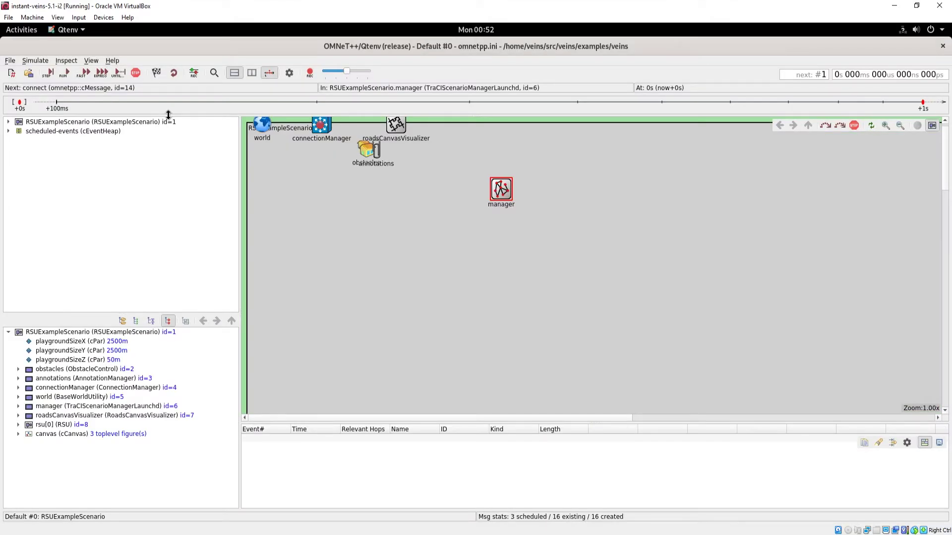
click(67, 74)
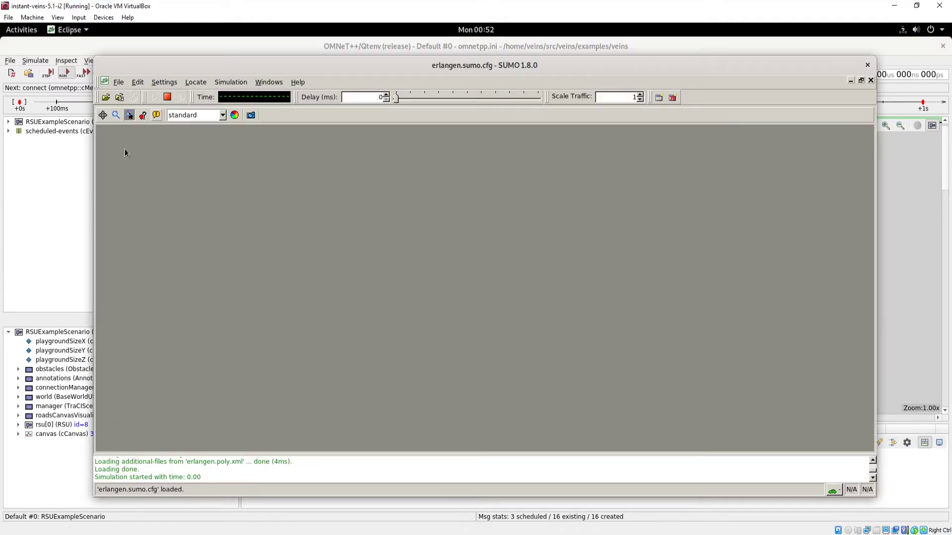
scroll(612, 343, up, 8)
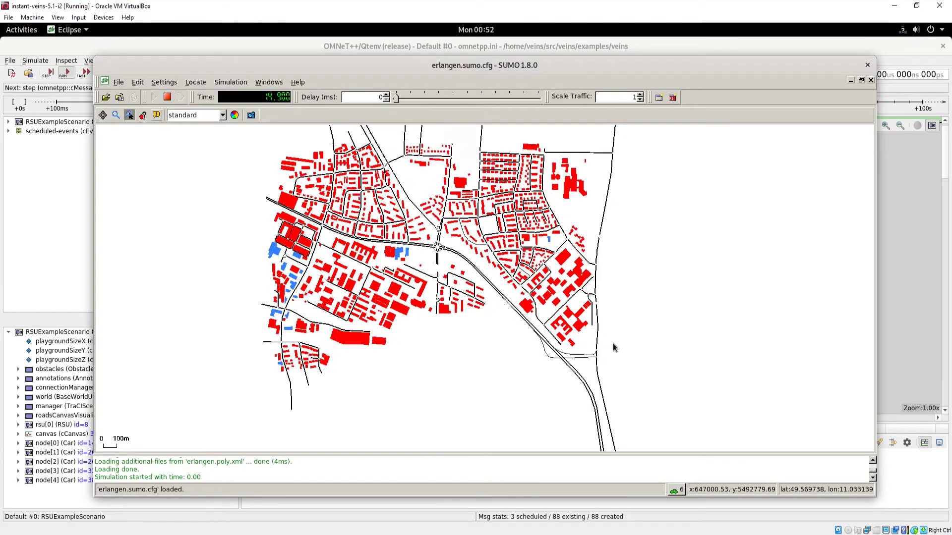
scroll(612, 342, up, 10)
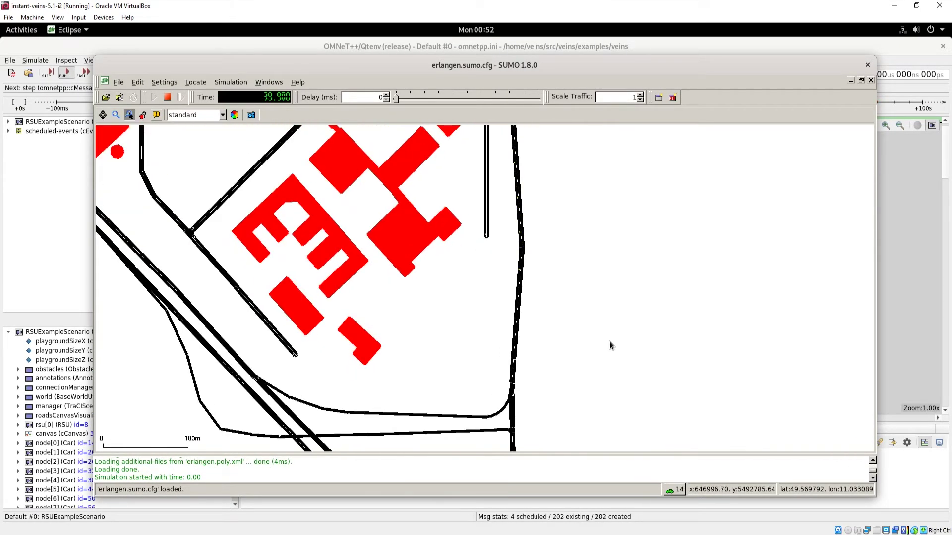
scroll(632, 329, up, 5)
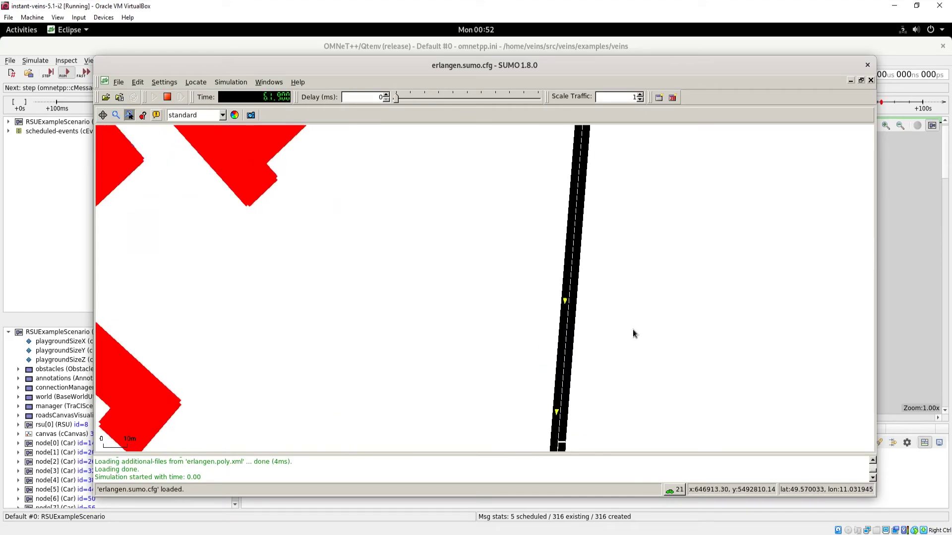
Pan and zoom SUMO's map to centre on a junction, then move SUMO lower.
drag(610, 275, 673, 357)
scroll(674, 330, down, 3)
scroll(674, 328, down, 7)
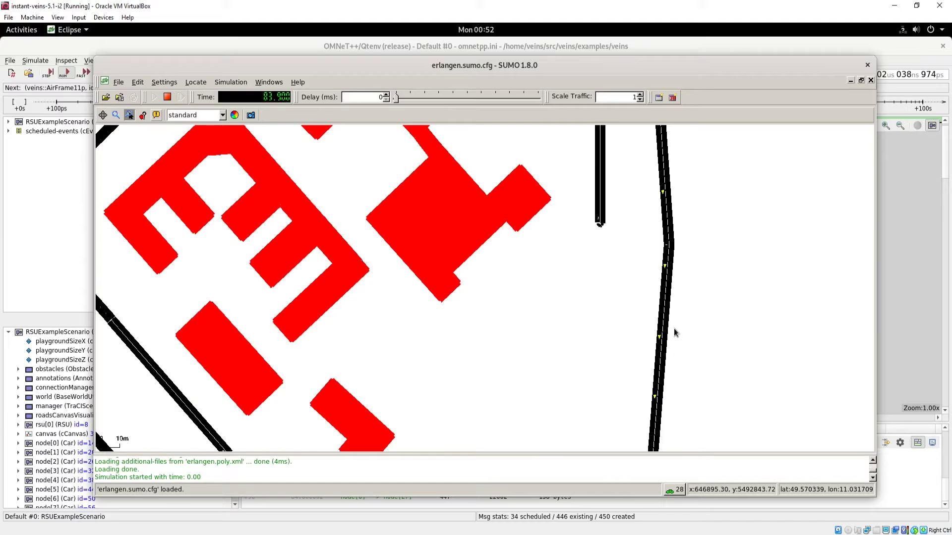
scroll(620, 329, up, 8)
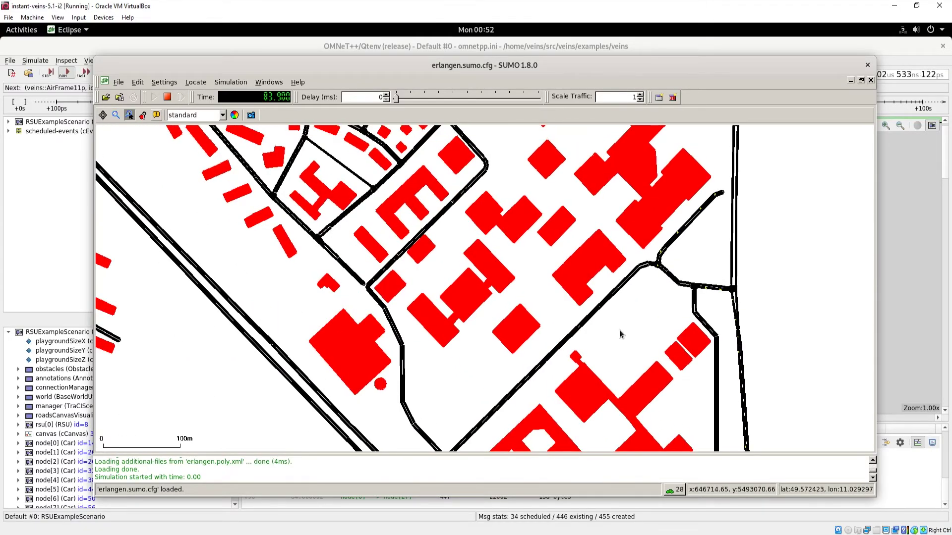
scroll(626, 338, up, 5)
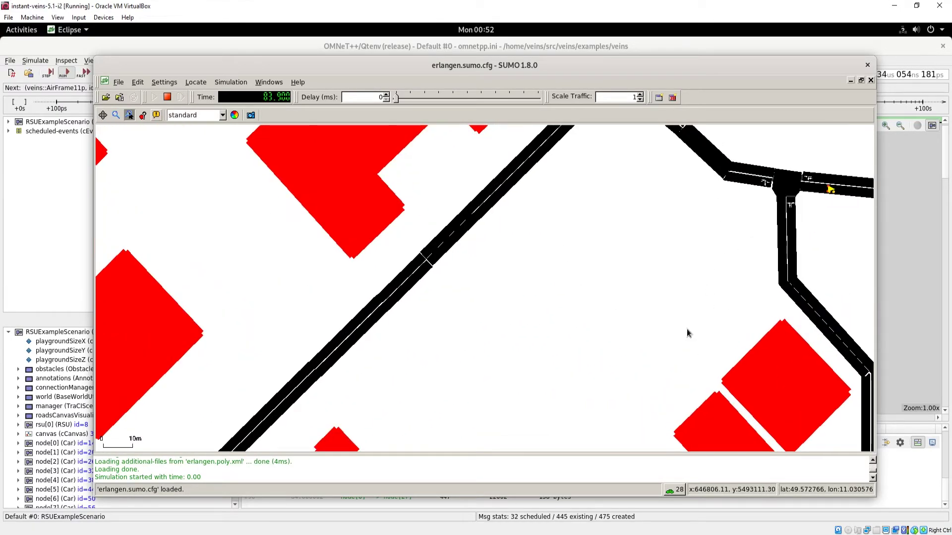
scroll(664, 386, up, 4)
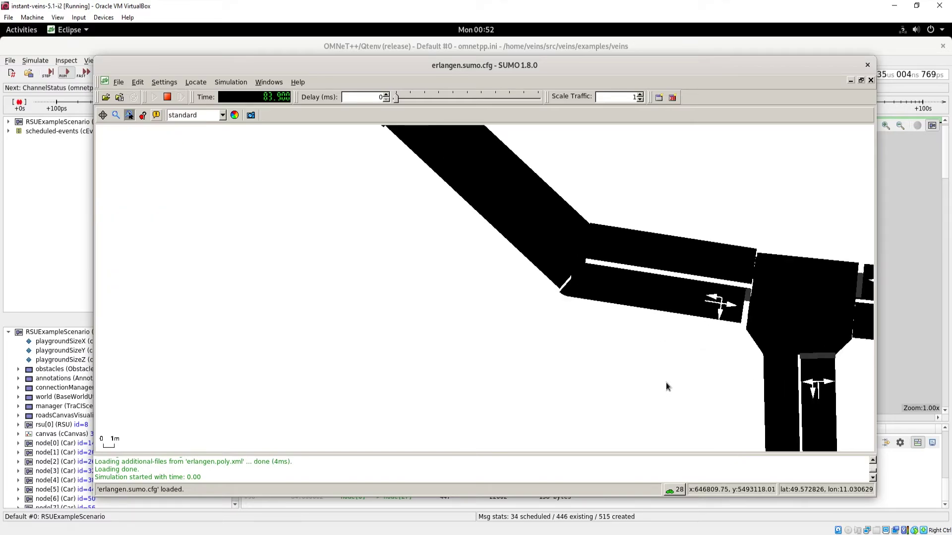
drag(716, 361, 481, 278)
drag(773, 276, 716, 365)
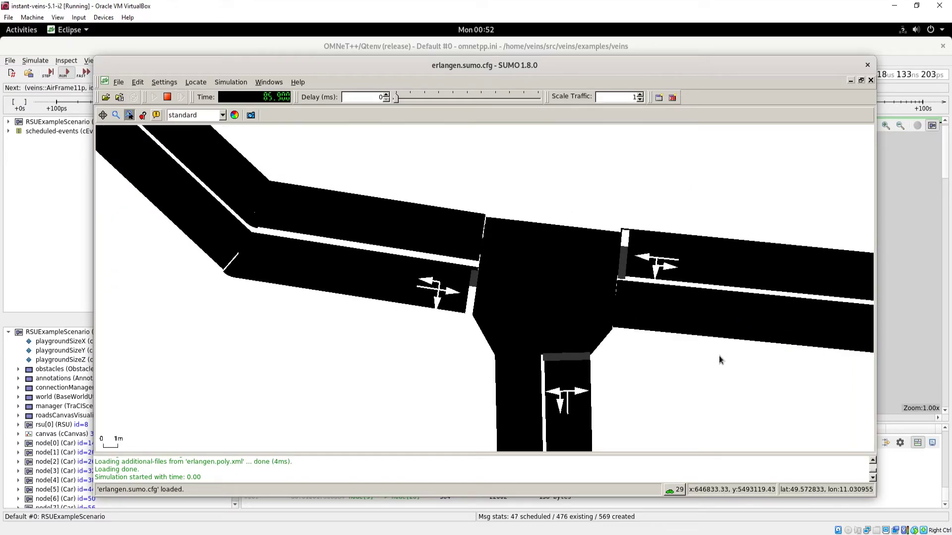
drag(727, 67, 655, 342)
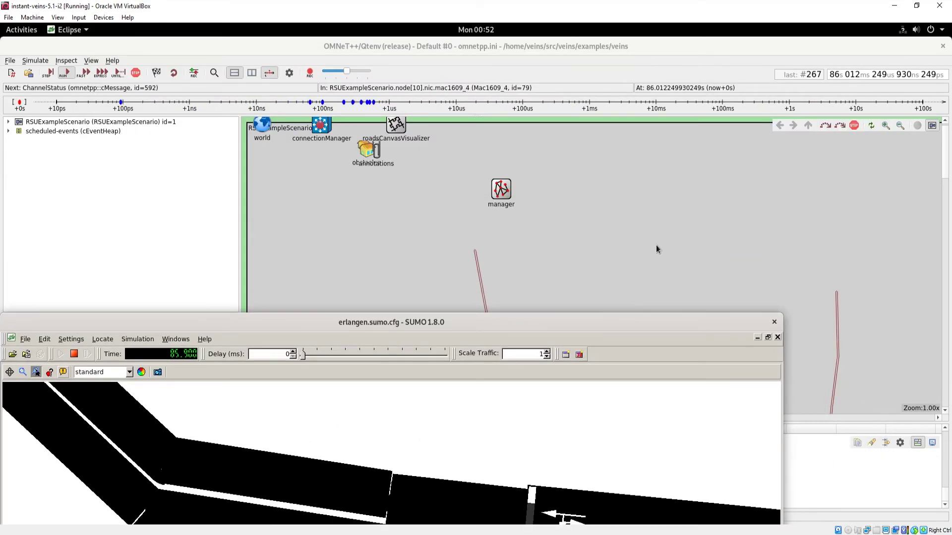
Raise Qtenv and scroll its canvas to show rsu[0] and the moving cars on the Erlangen map.
click(709, 293)
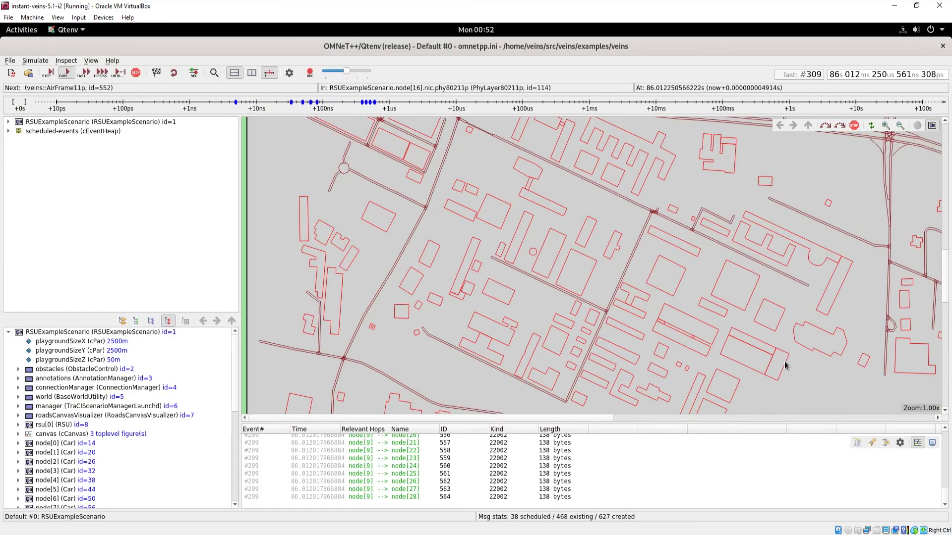
drag(505, 419, 832, 431)
scroll(860, 325, up, 5)
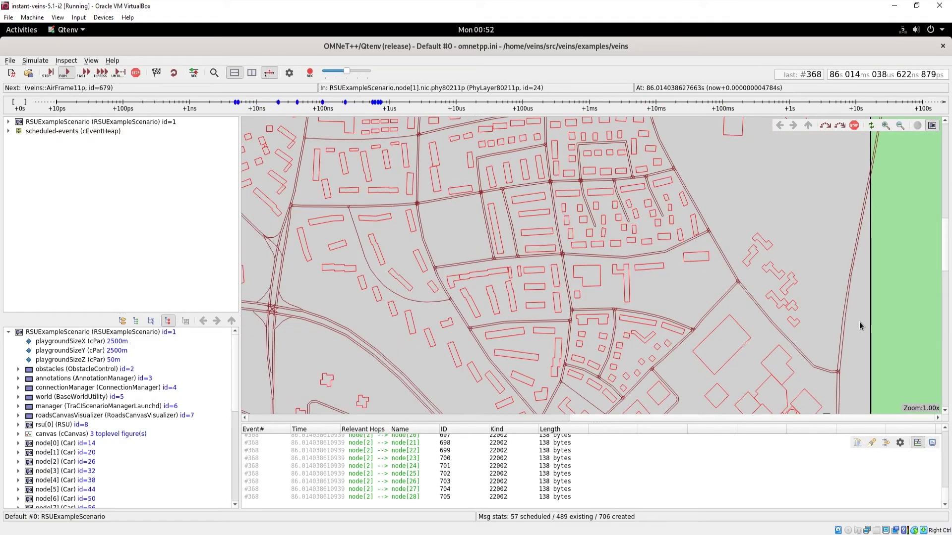
scroll(814, 234, up, 3)
scroll(813, 234, down, 4)
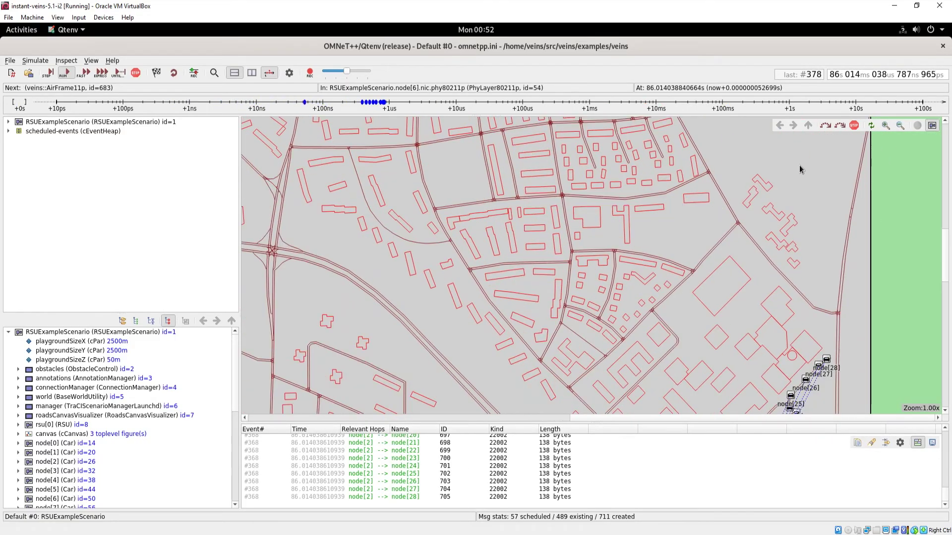
scroll(823, 358, down, 10)
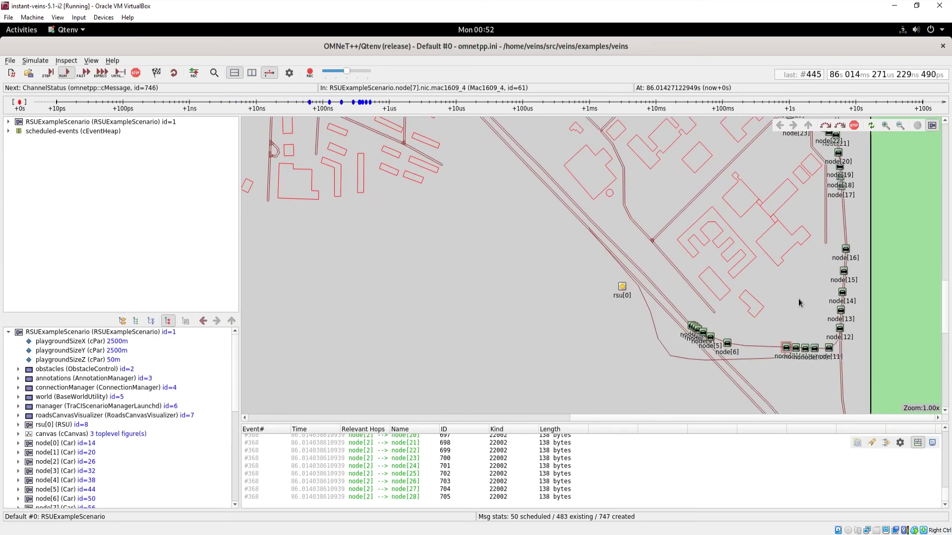
scroll(742, 301, down, 1)
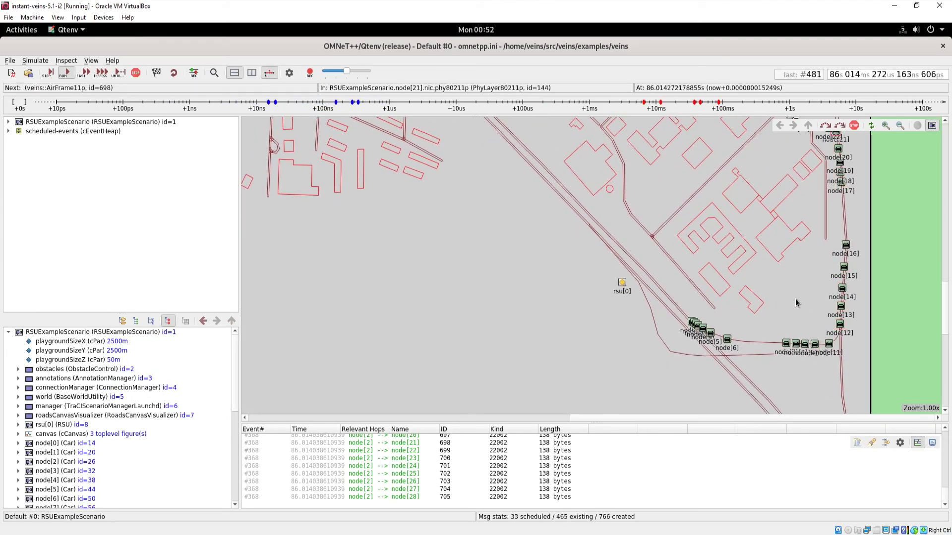